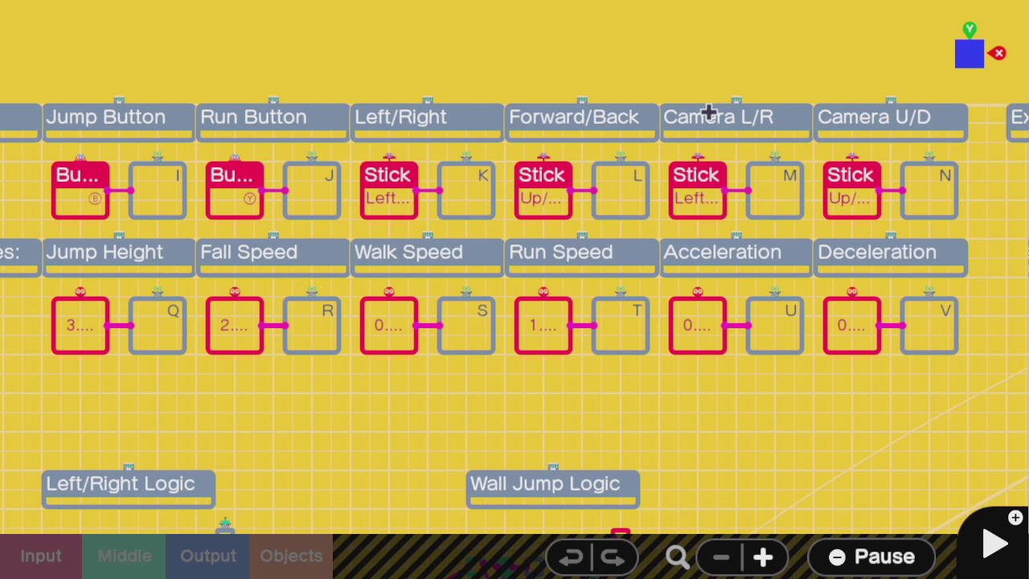
scroll(708, 113, down, 5)
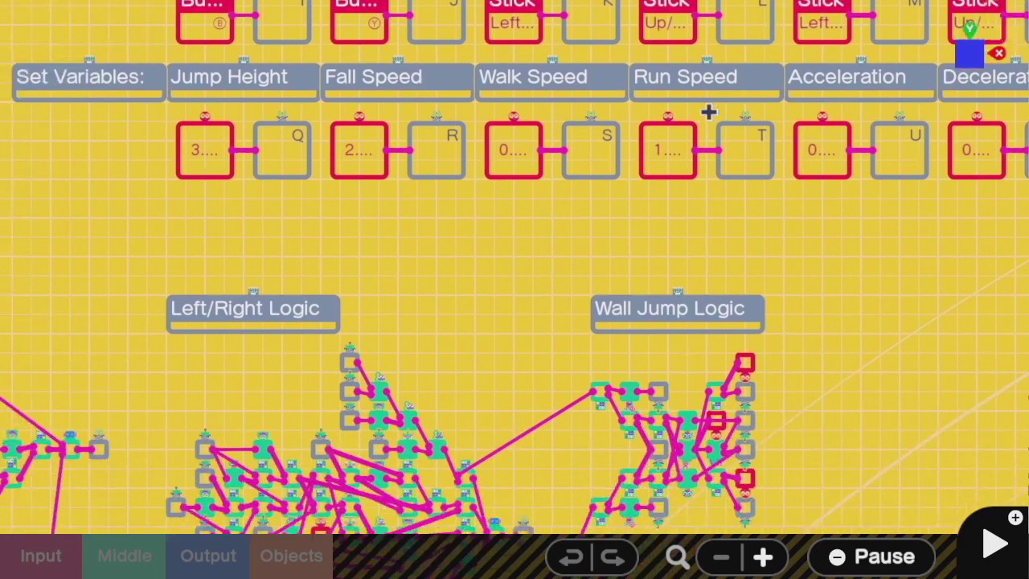
scroll(709, 113, up, 5)
scroll(708, 113, up, 2)
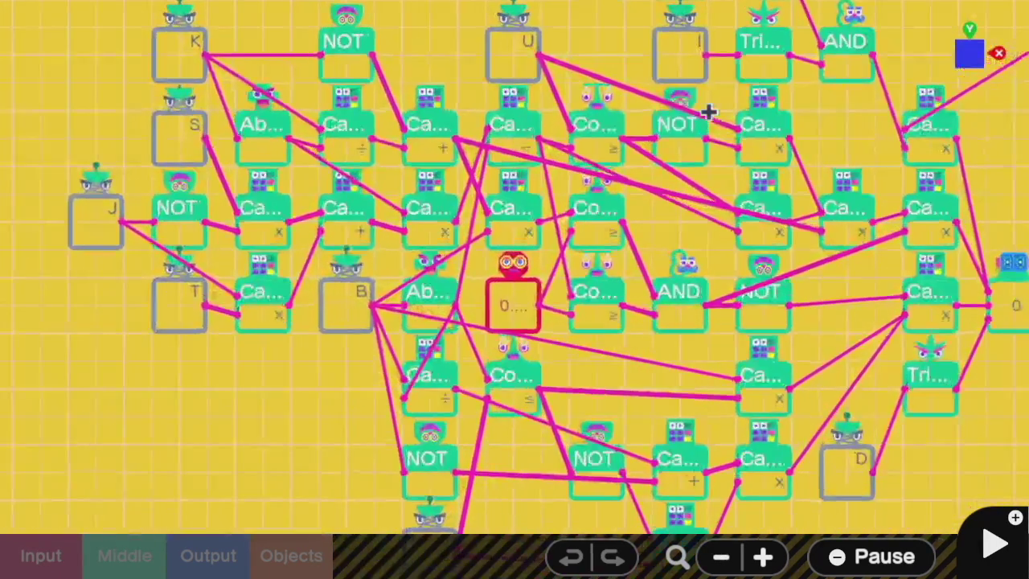
scroll(709, 112, up, 2)
scroll(708, 112, up, 2)
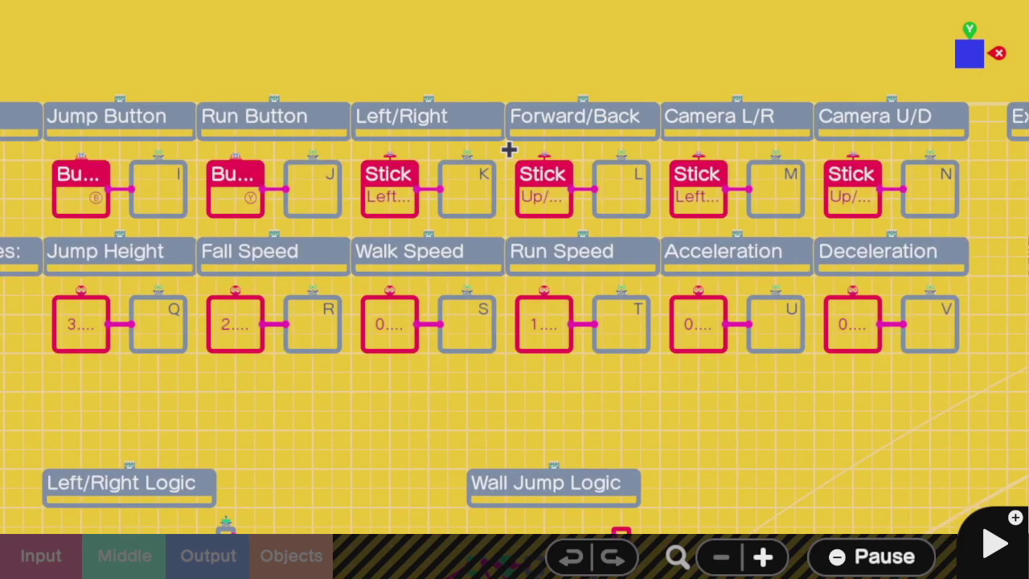
scroll(509, 149, down, 5)
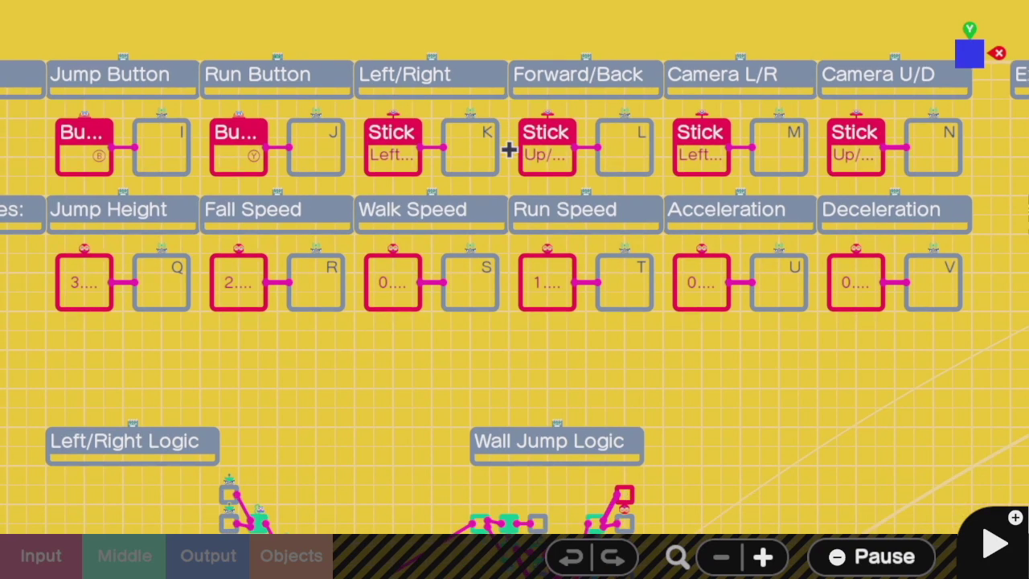
scroll(509, 148, up, 2)
scroll(509, 149, up, 3)
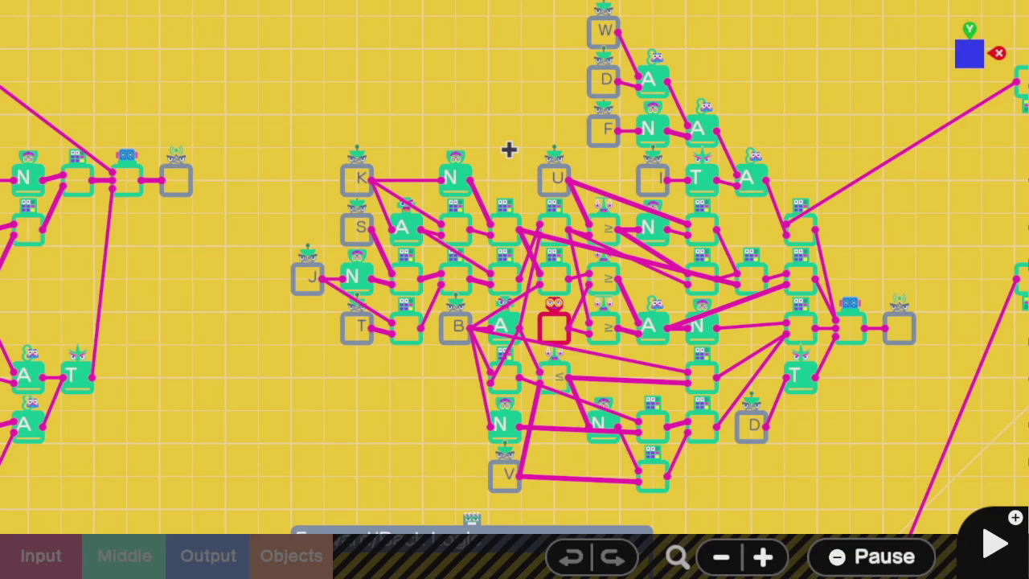
scroll(509, 148, down, 3)
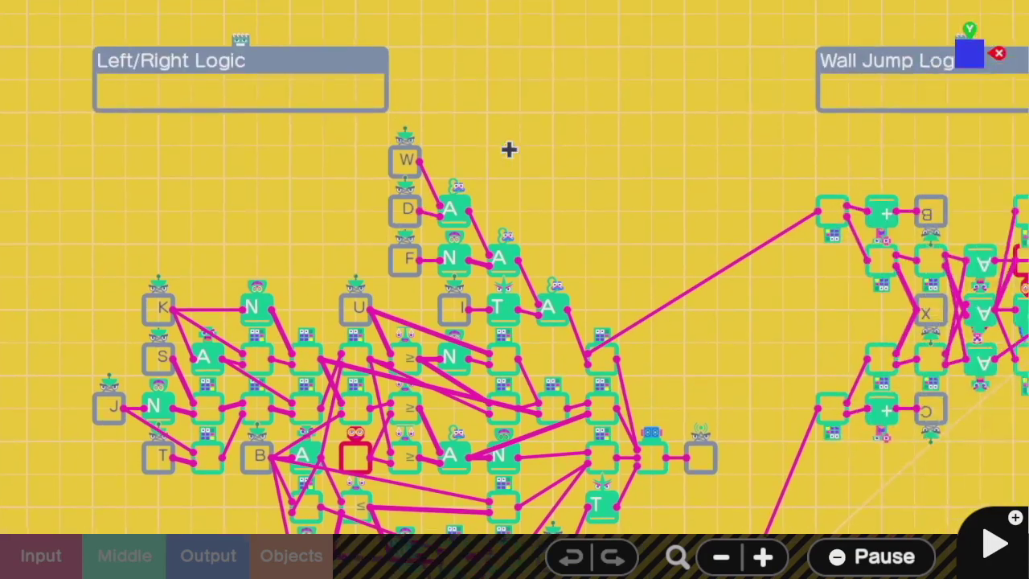
scroll(509, 149, up, 3)
scroll(509, 149, down, 3)
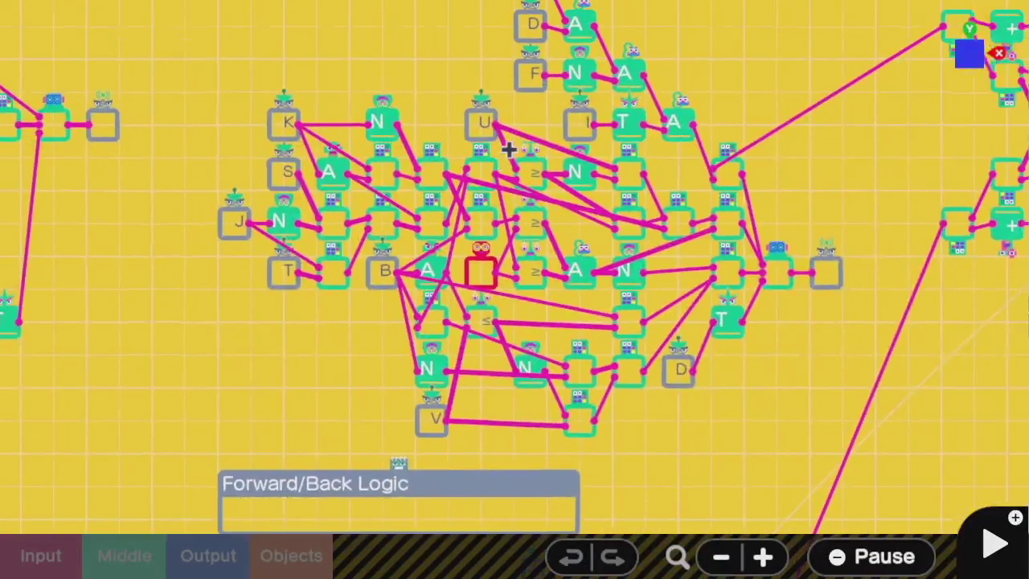
scroll(509, 149, up, 3)
scroll(509, 149, down, 3)
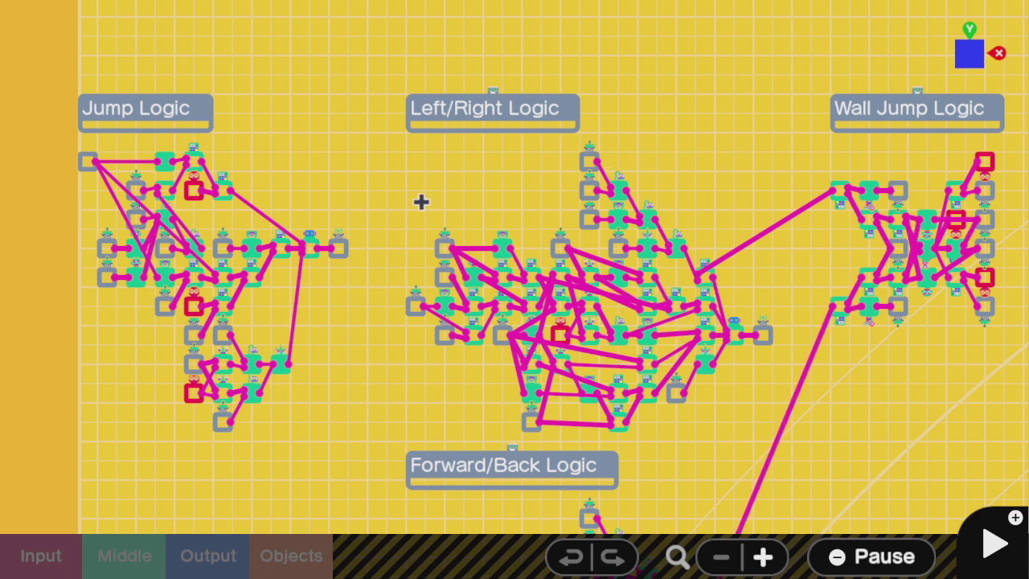
scroll(628, 215, up, 2)
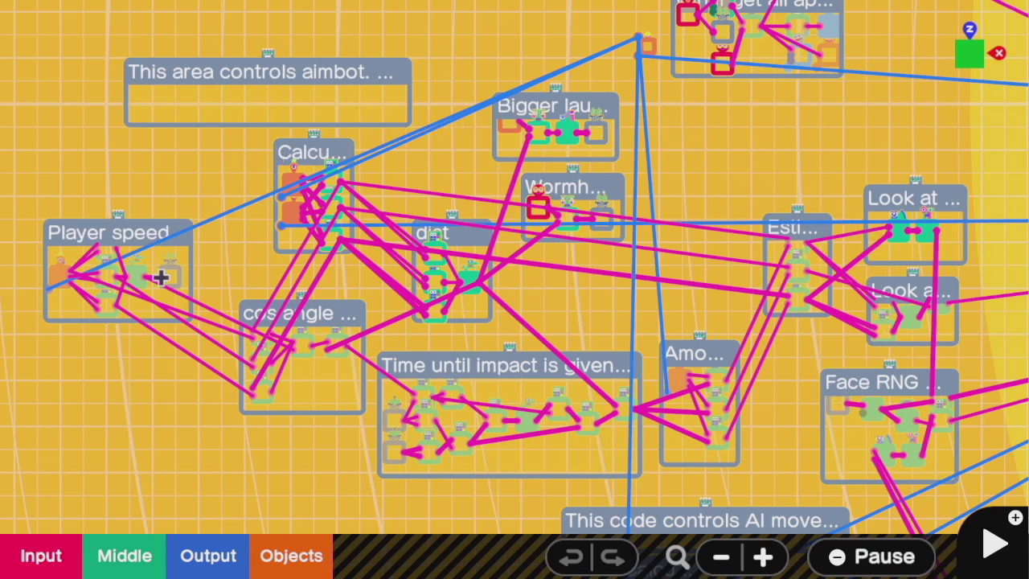
scroll(226, 226, up, 2)
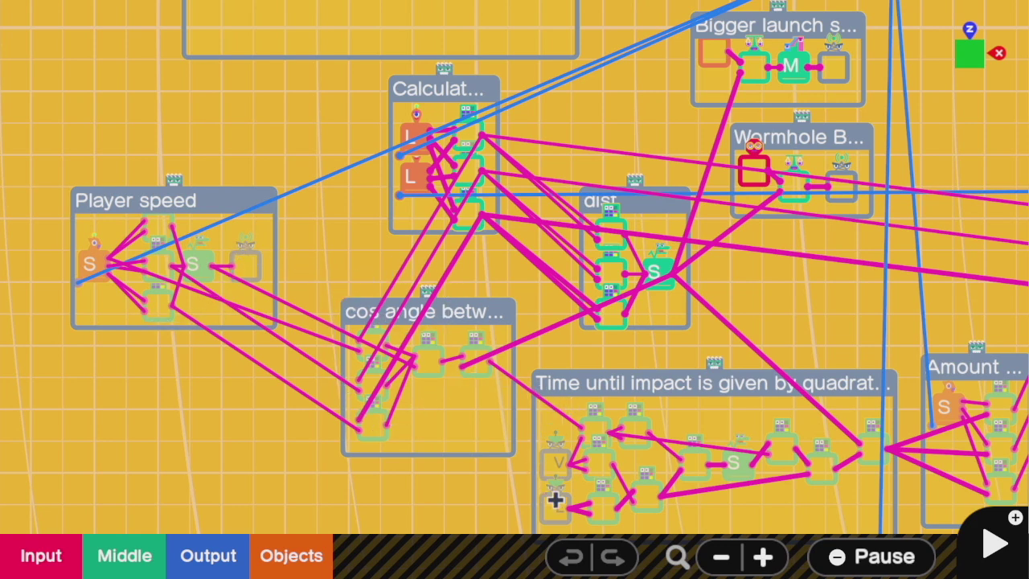
Step: Zoom out with the minus button to see more of the aimbot nodon graph
click(707, 552)
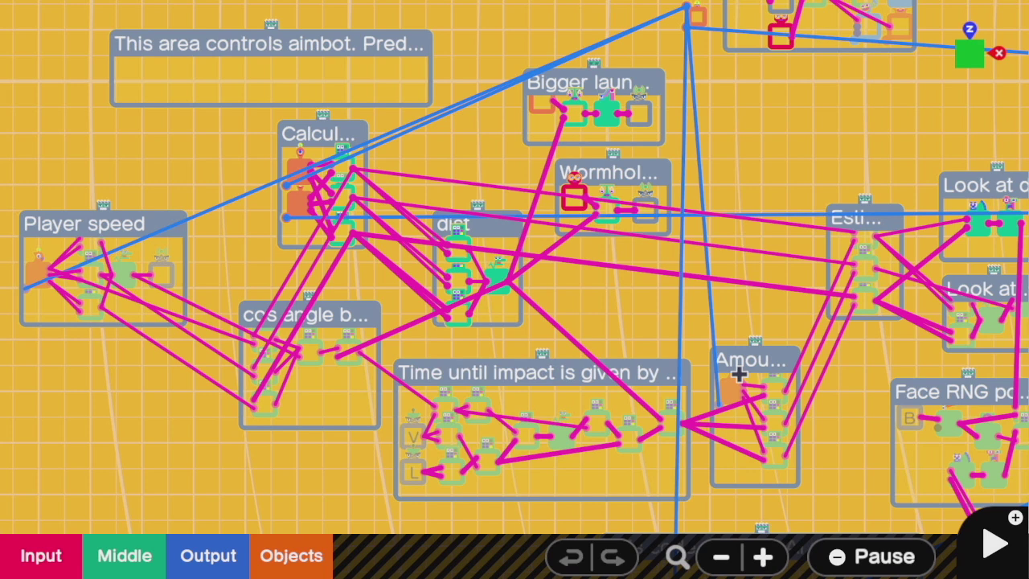
scroll(736, 191, down, 2)
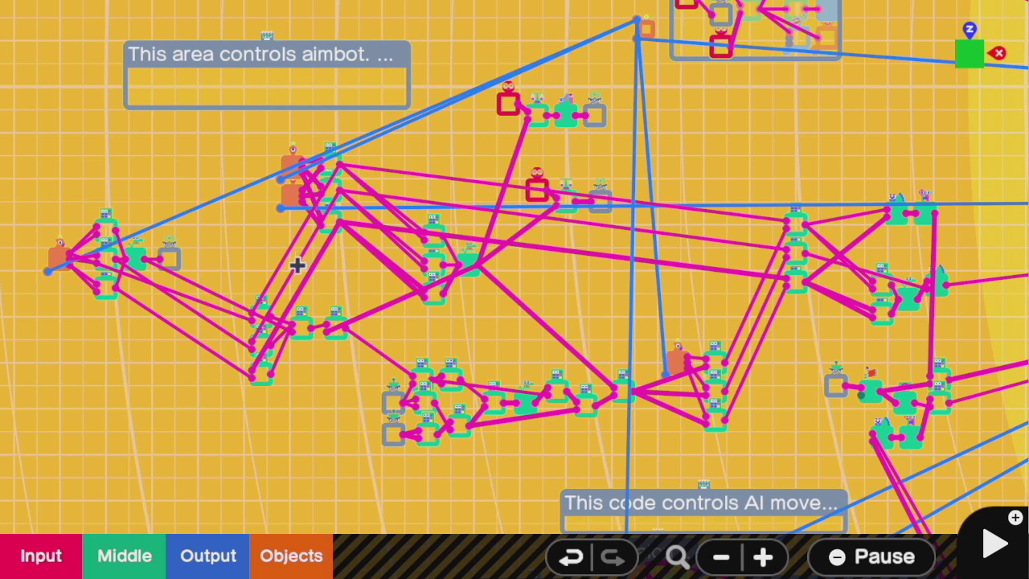
scroll(298, 265, up, 1)
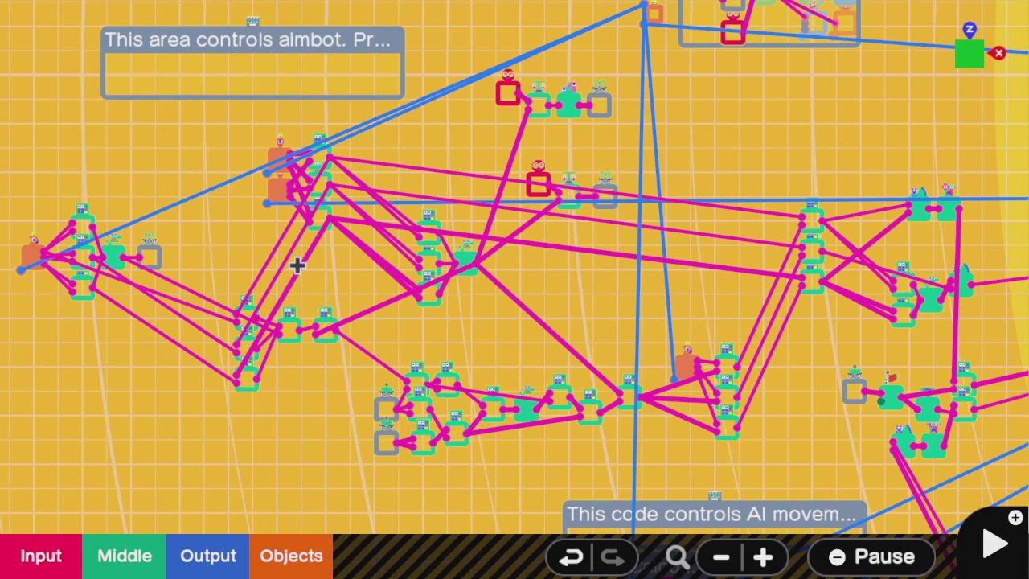
Step: Undo to restore the frames titled Player speed, dist and Time until impact
key(ctrl+z)
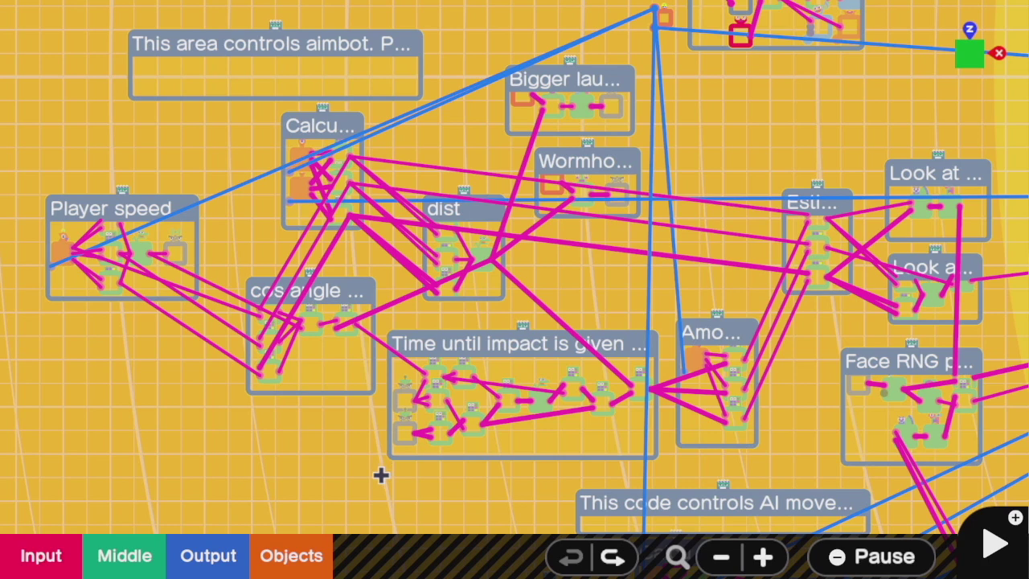
Step: Box-select the Time until impact group and shift it slightly left and down
drag(380, 477, 677, 324)
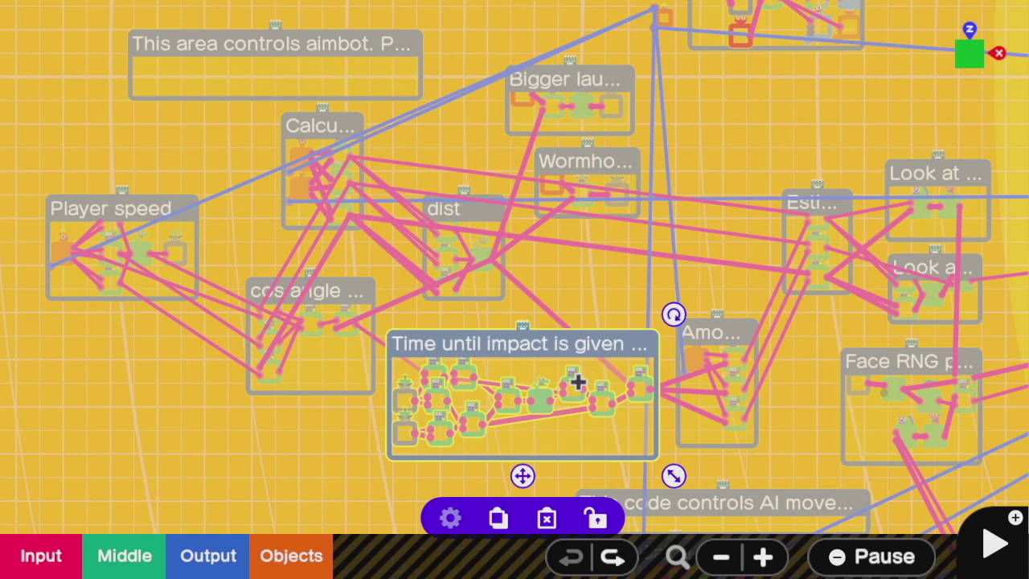
drag(527, 474, 465, 499)
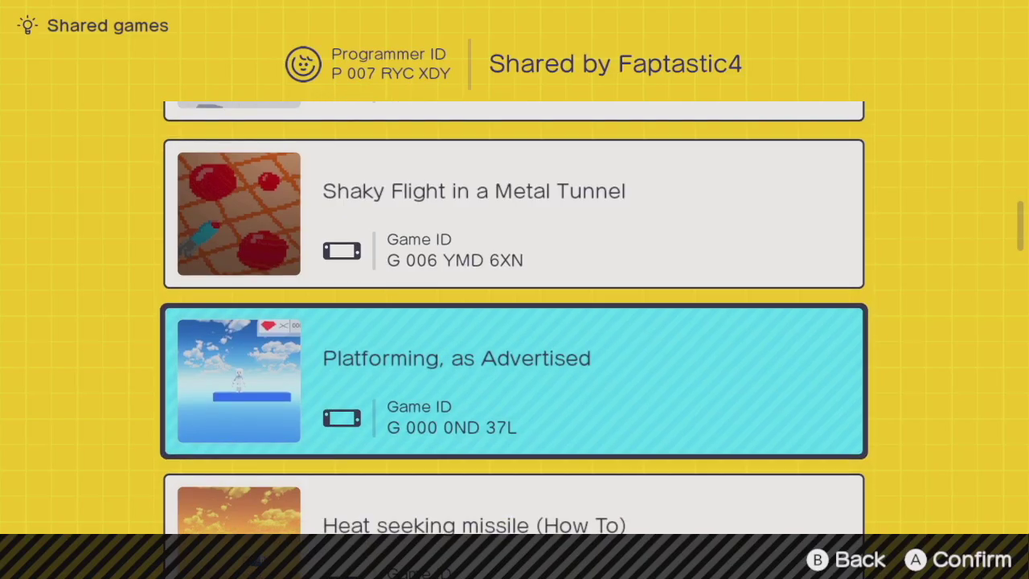
Step: Browse the Shared games list, back out, and select Shaky Flight in a Metal Tunnel
key(Up)
key(Up)
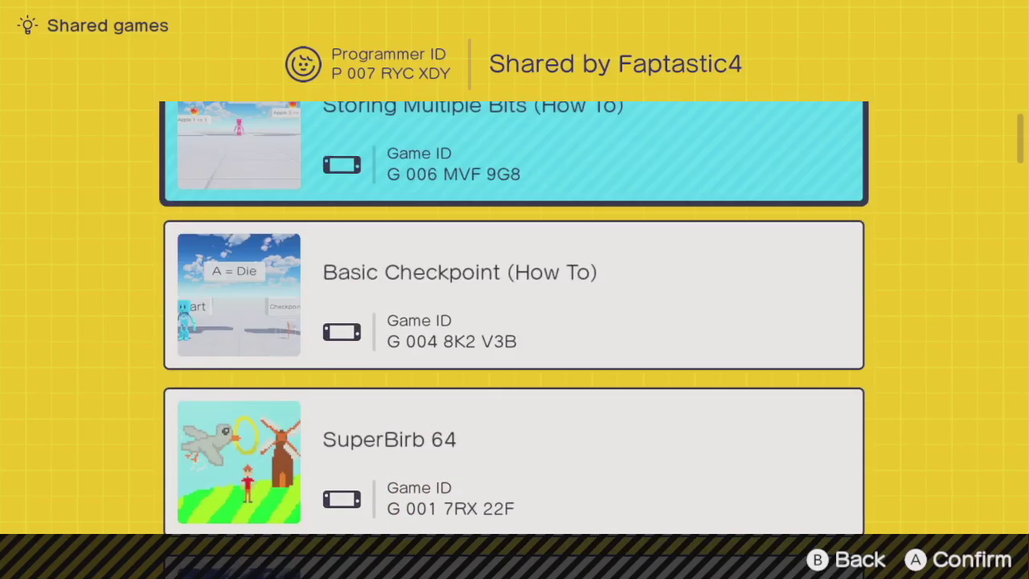
key(Up)
key(Up)
key(Down)
key(Down)
key(Down)
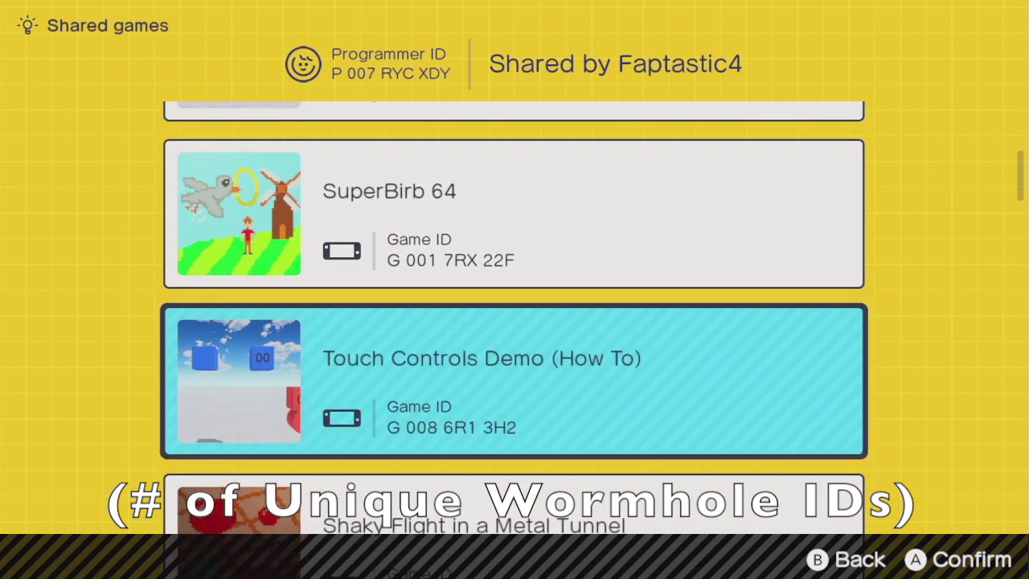
key(Down)
key(Down)
key(Down)
key(Down)
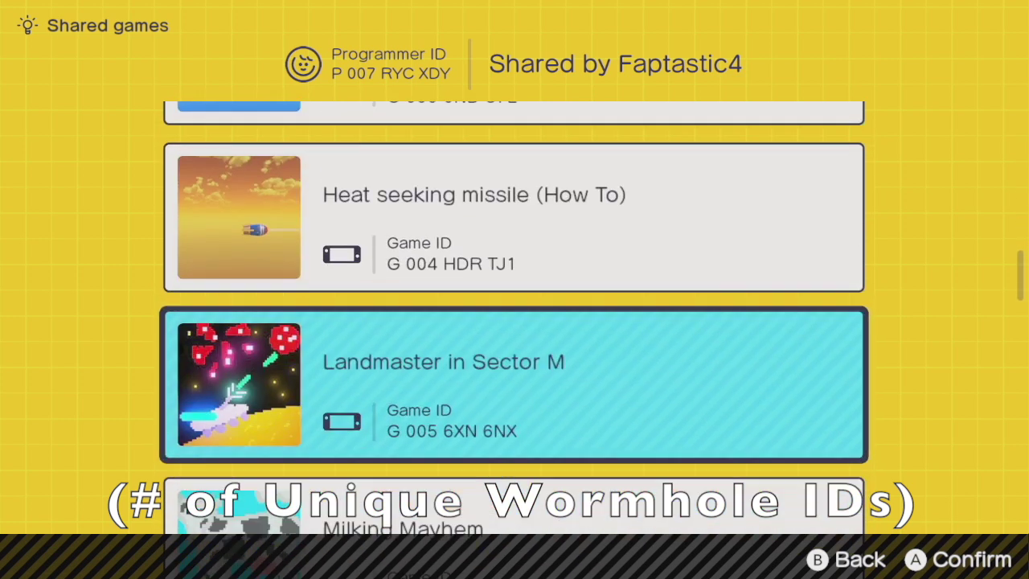
key(Down)
key(Down)
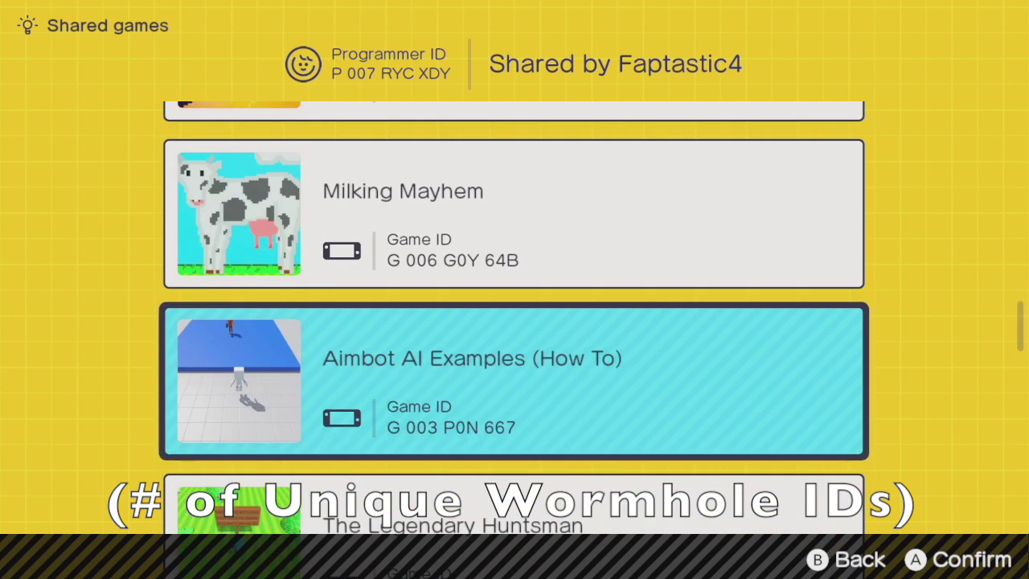
key(Down)
key(Down)
key(Down)
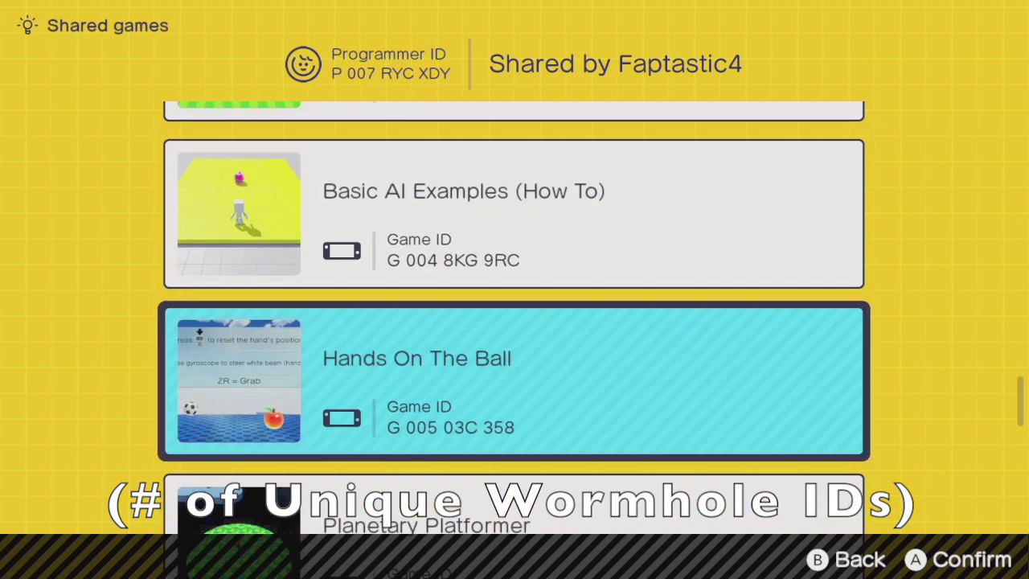
key(Down)
key(Down)
key(Down)
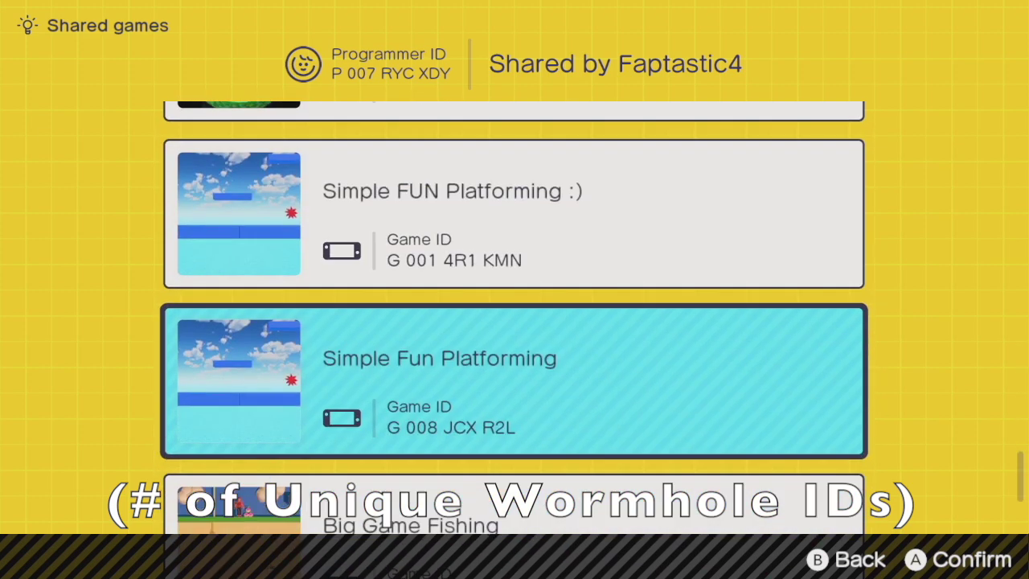
key(Down)
key(Escape)
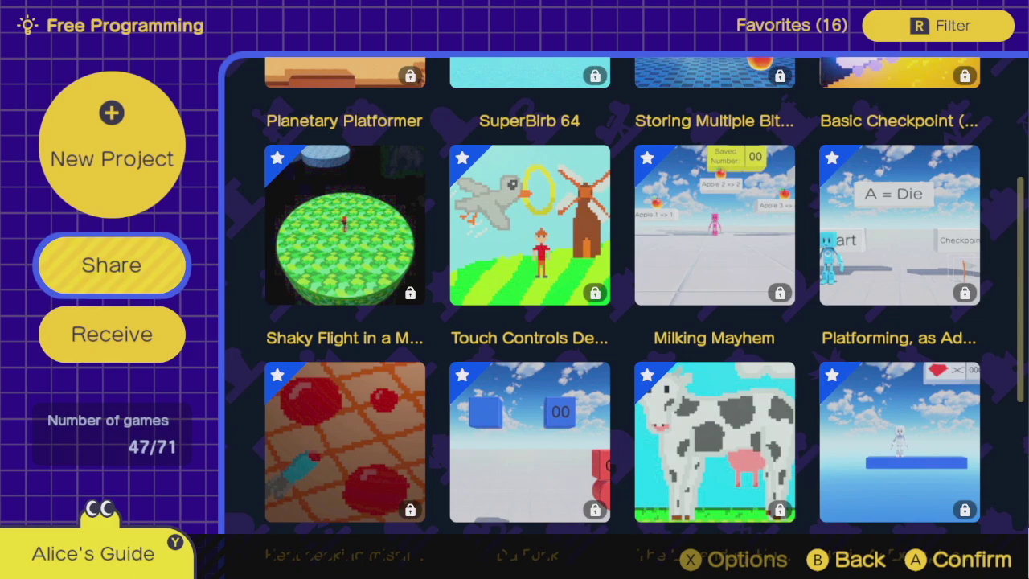
key(Right)
Step: Open Shaky Flight in a Metal Tunnel in the programming editor
key(Return)
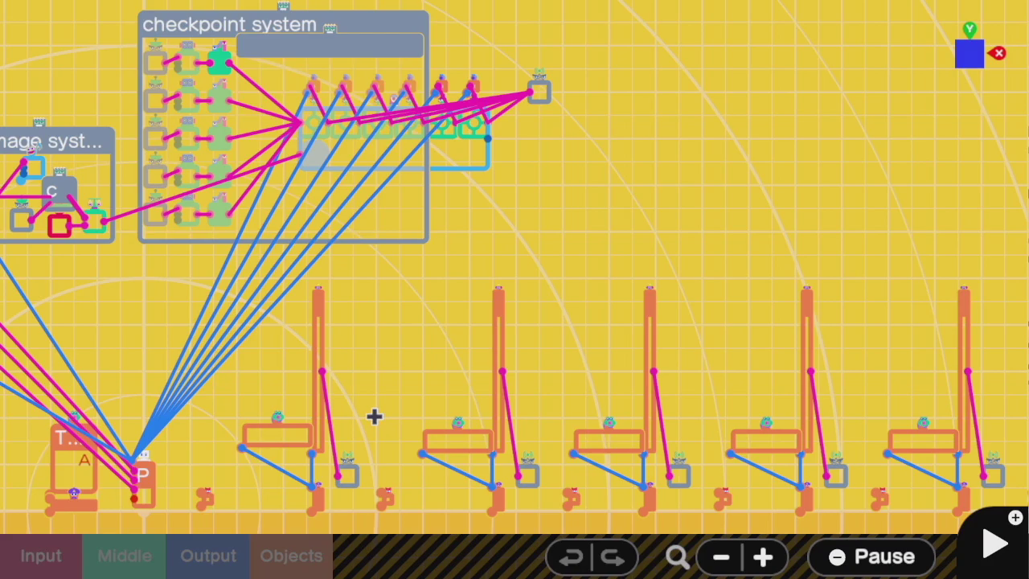
Step: Play-test the checkpoint course, then return to the programming editor
key(plus)
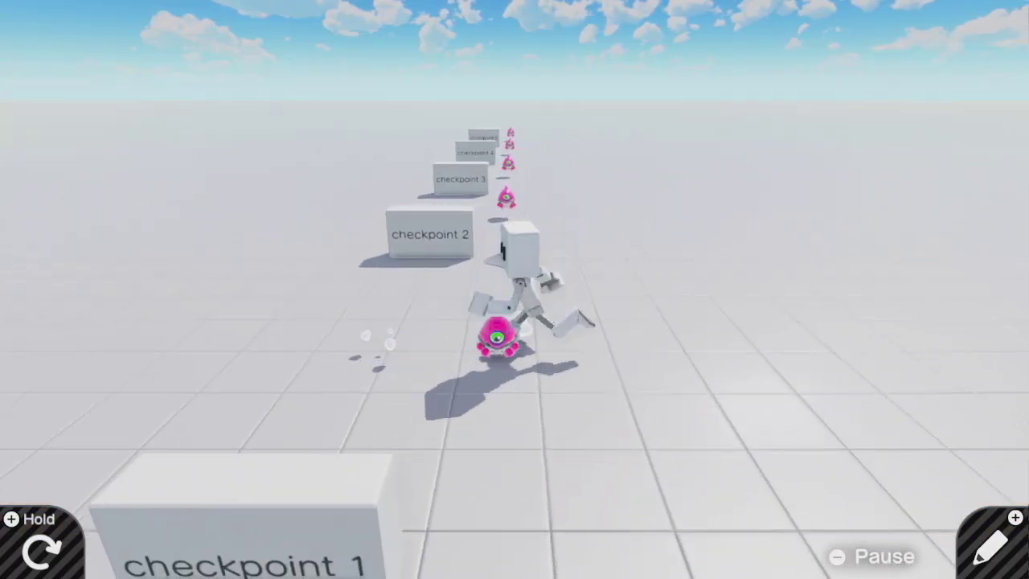
key(plus)
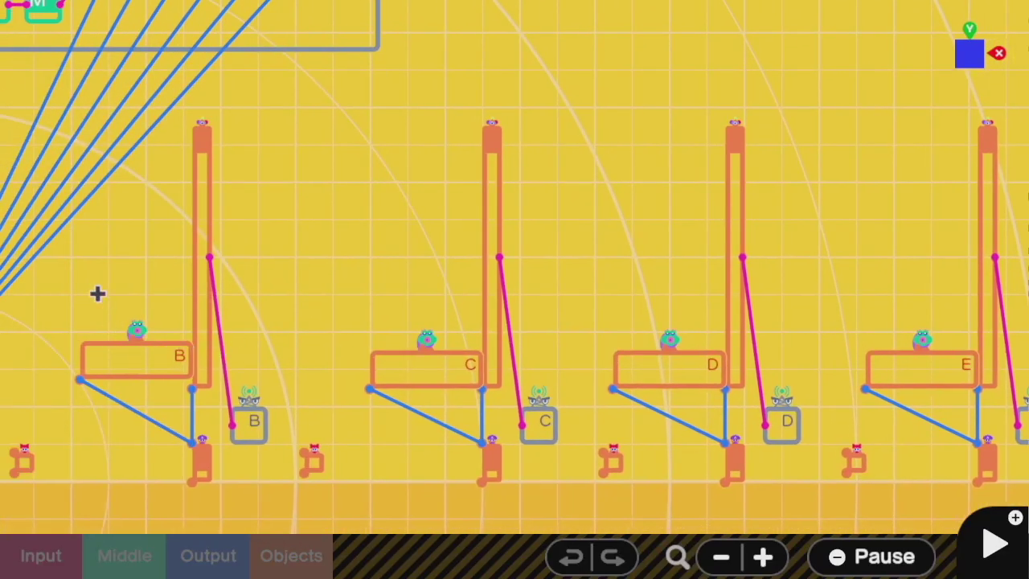
scroll(118, 57, up, 1)
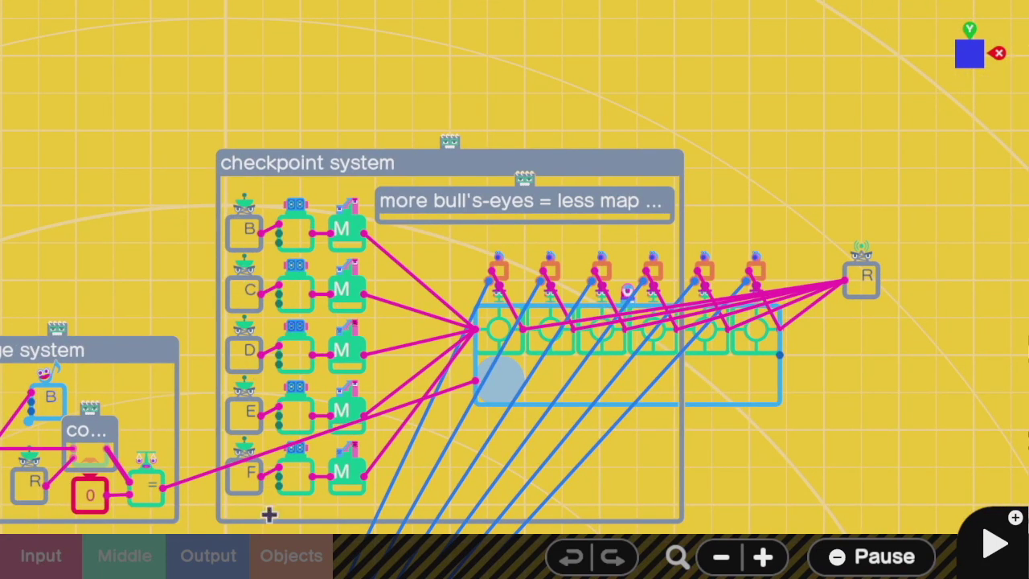
scroll(262, 470, up, 3)
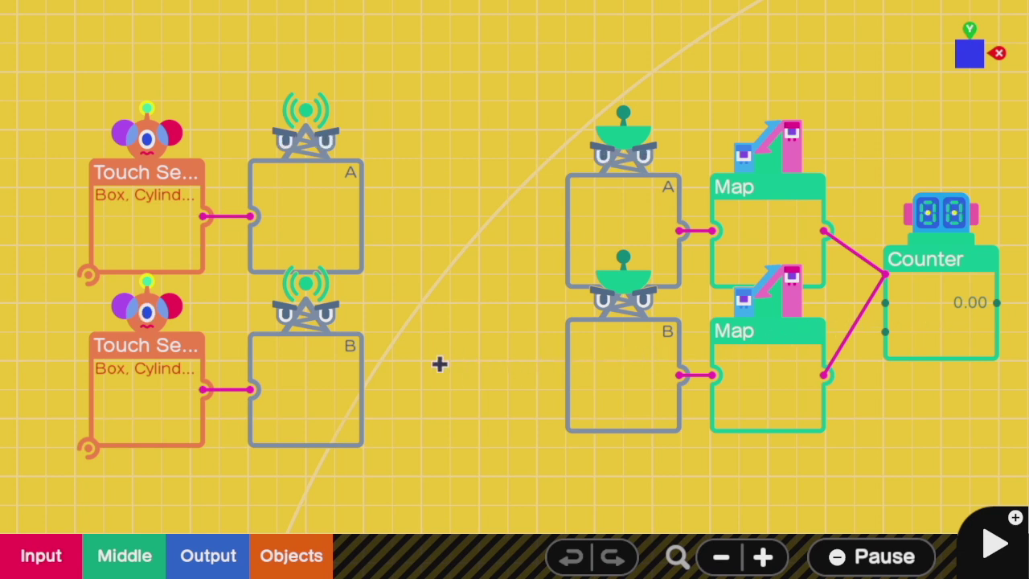
Step: Zoom out slightly to view more of the Constant-to-Comparison layouts
key(minus)
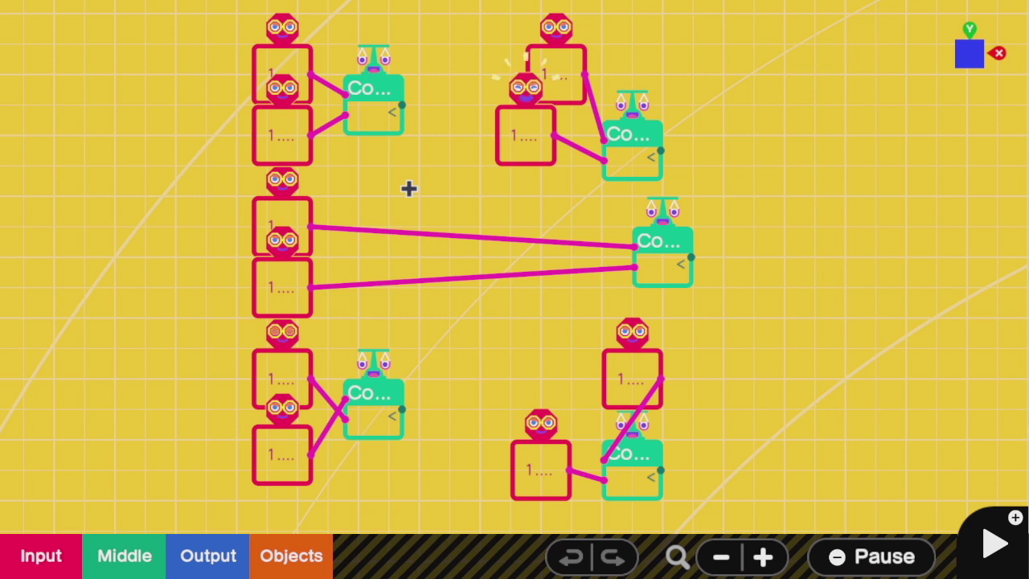
scroll(410, 188, up, 2)
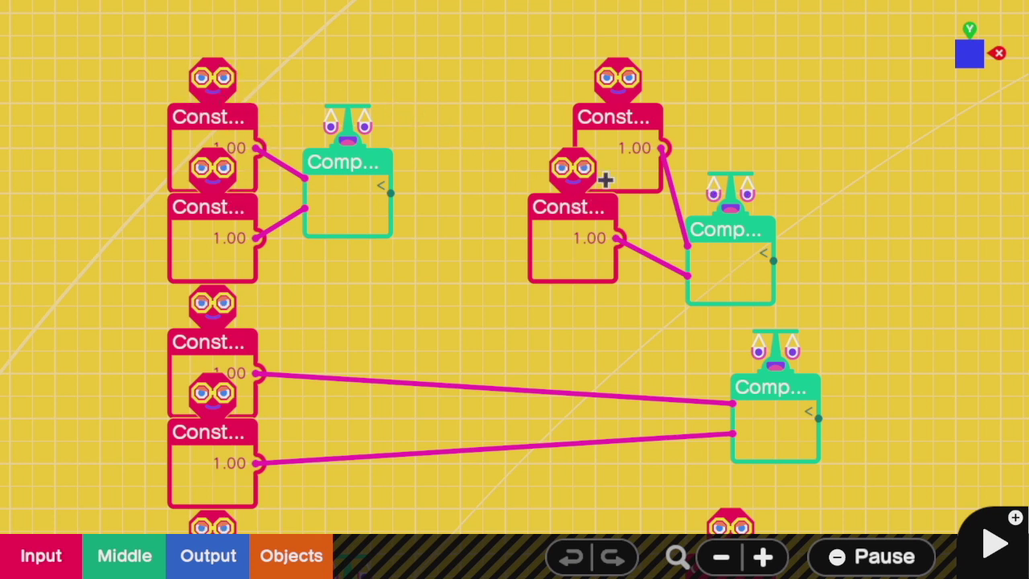
scroll(254, 344, down, 1)
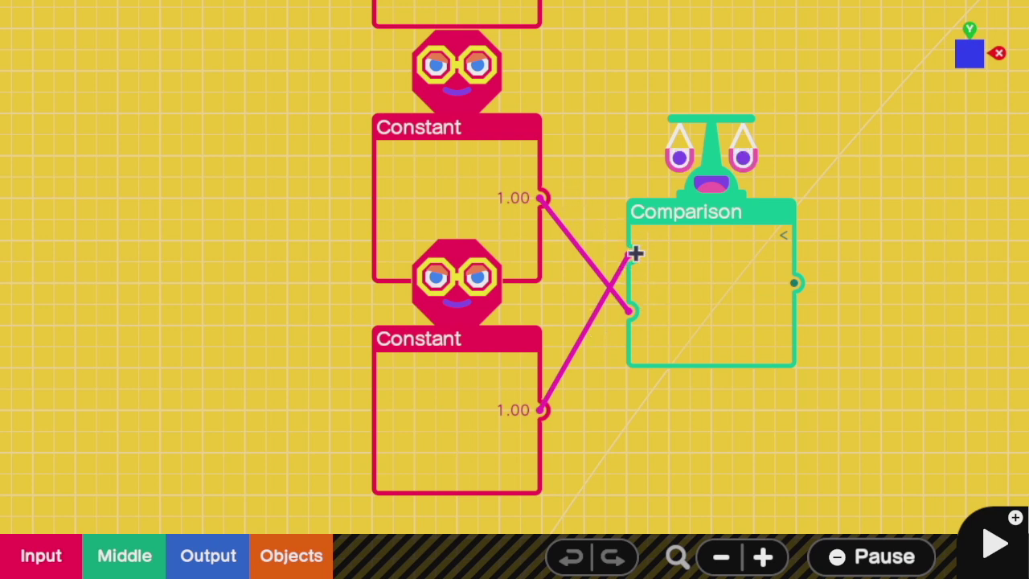
Step: Reconnect the top and bottom Constants to the Comparison's upper and lower inputs
mouse_move(636, 254)
mouse_down()
mouse_move(630, 309)
mouse_move(535, 256)
mouse_up()
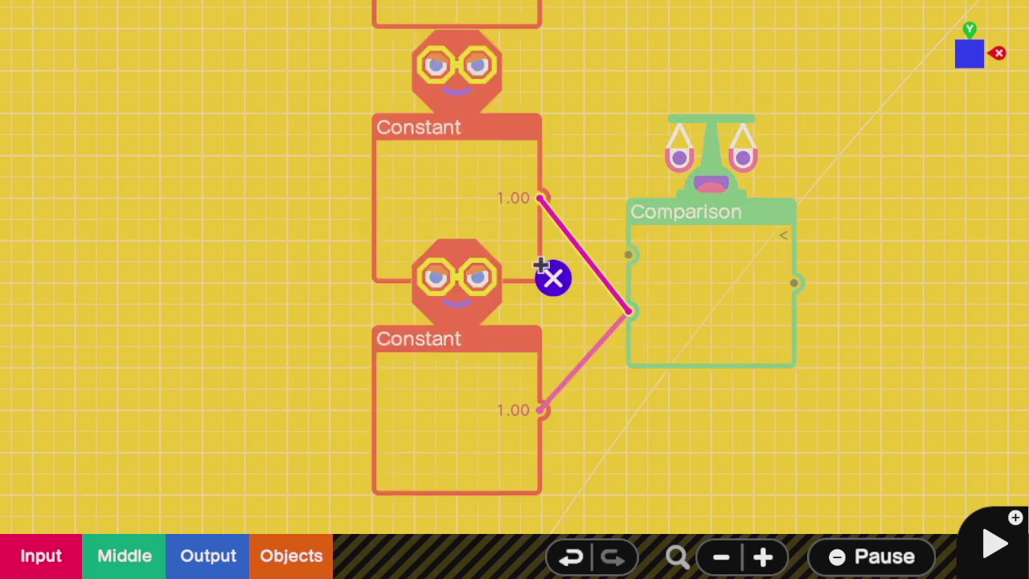
drag(542, 198, 630, 254)
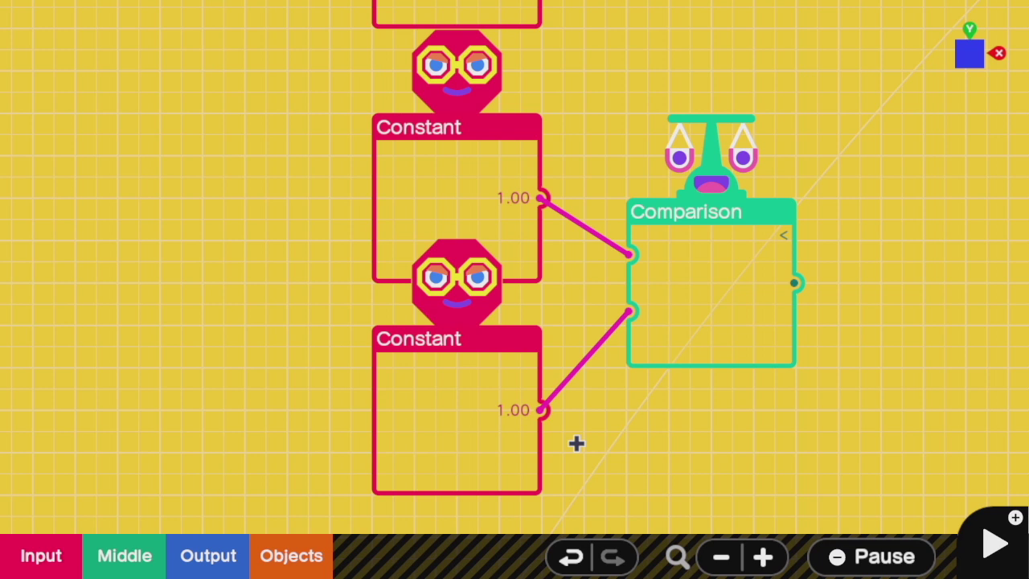
mouse_move(630, 309)
mouse_down()
mouse_move(636, 346)
mouse_move(558, 382)
mouse_move(664, 304)
mouse_up()
Step: Try the greater-than comparison method in the Comparison settings, then undo it
click(663, 304)
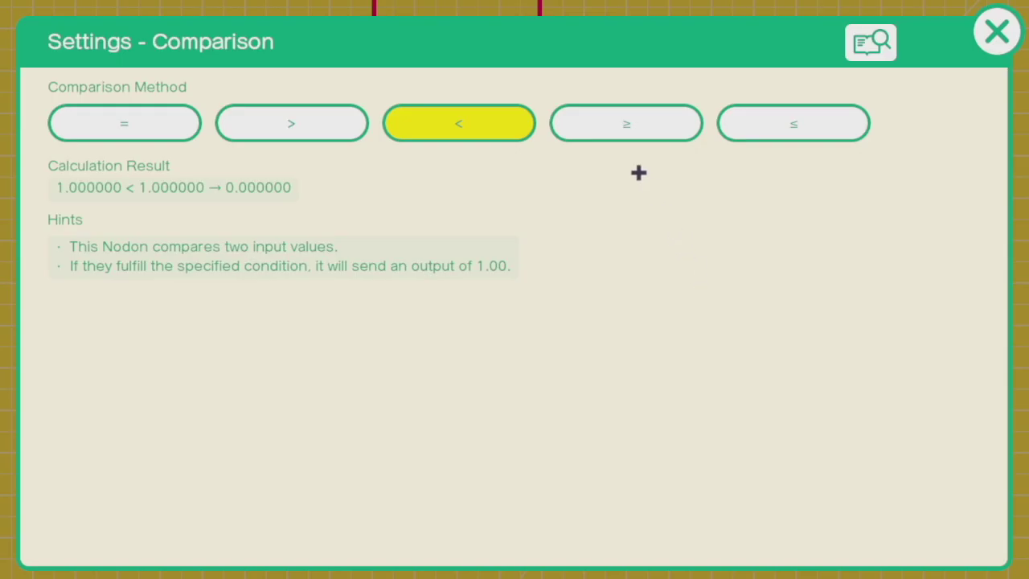
click(314, 100)
key(Escape)
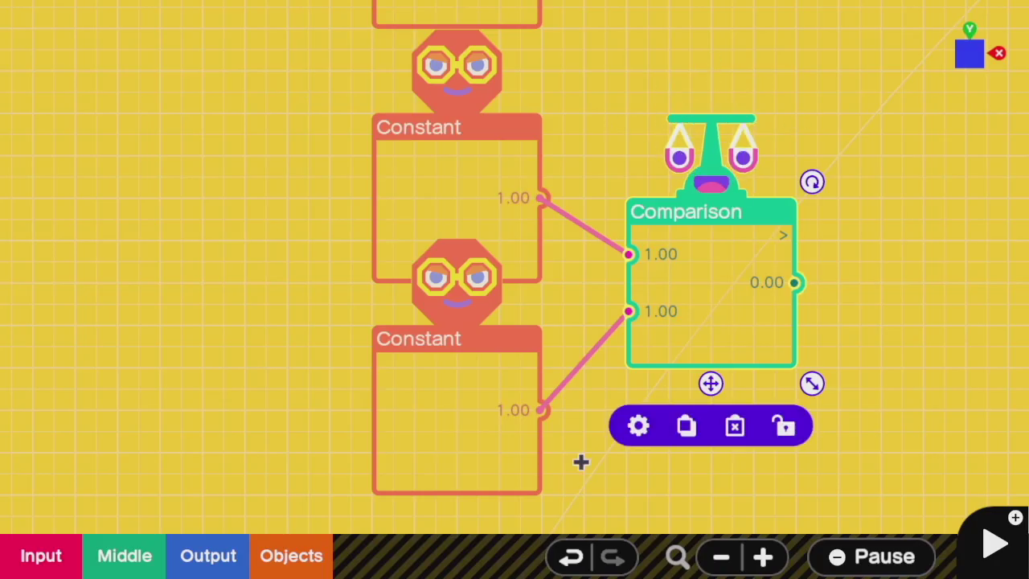
key(ctrl+z)
Step: Swap the two Constants' positions and line them up neatly
drag(521, 421, 554, 240)
mouse_move(432, 172)
mouse_down()
mouse_move(434, 390)
mouse_move(461, 359)
mouse_up()
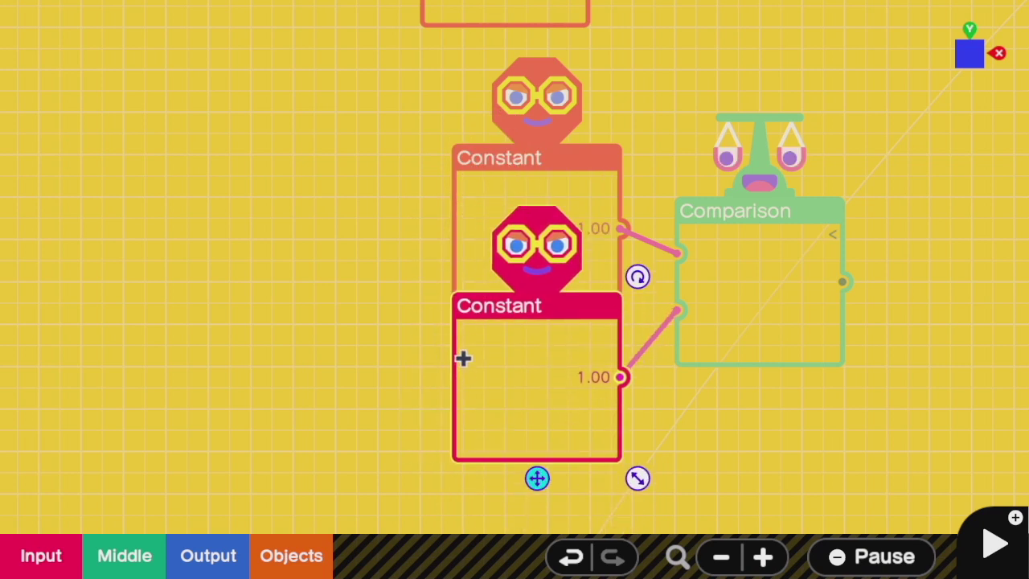
drag(510, 242, 510, 219)
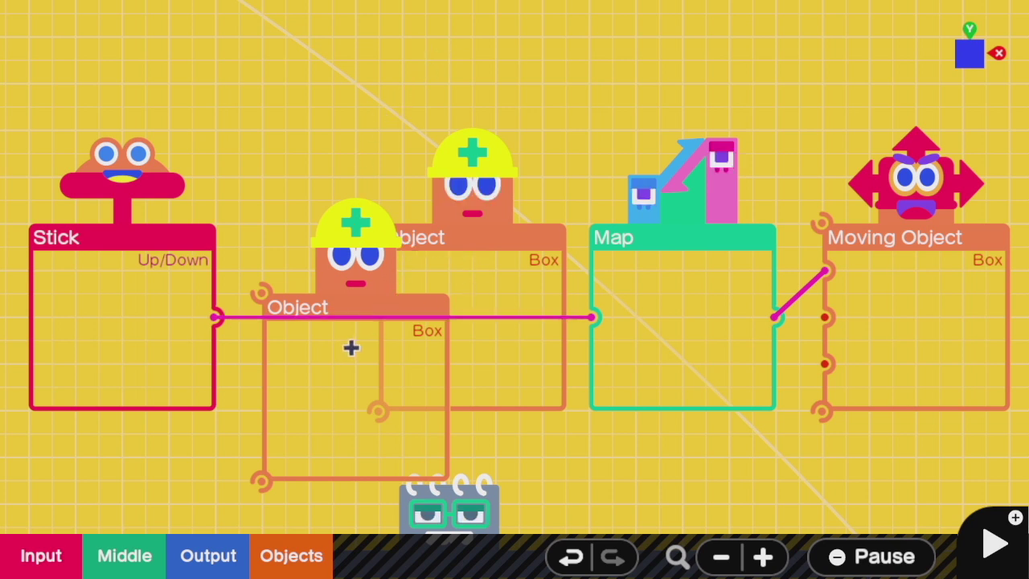
key(Right)
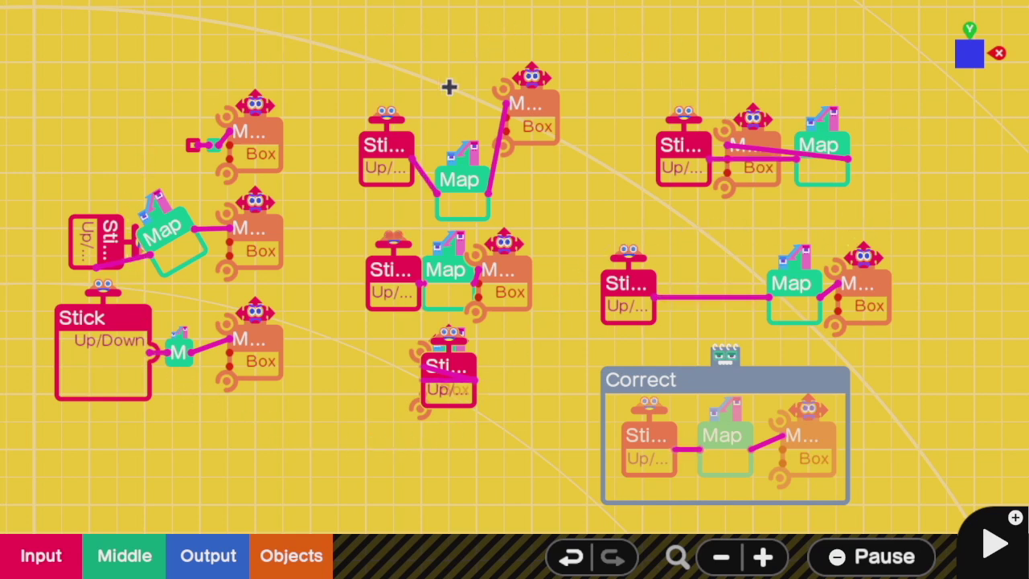
scroll(650, 123, down, 3)
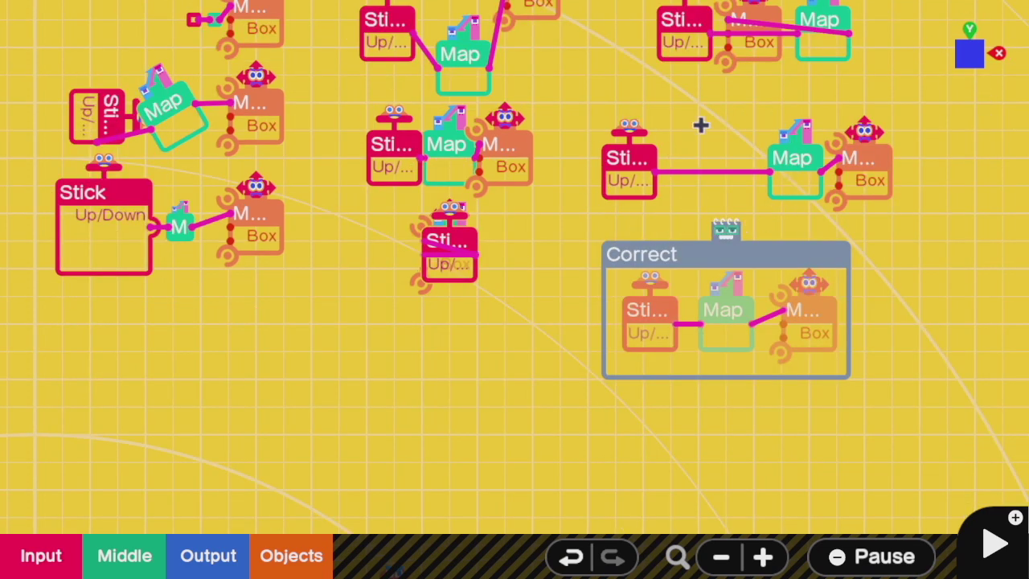
scroll(652, 172, down, 1)
Step: Zoom out to find the differently sized AND and A nodon examples
key(minus)
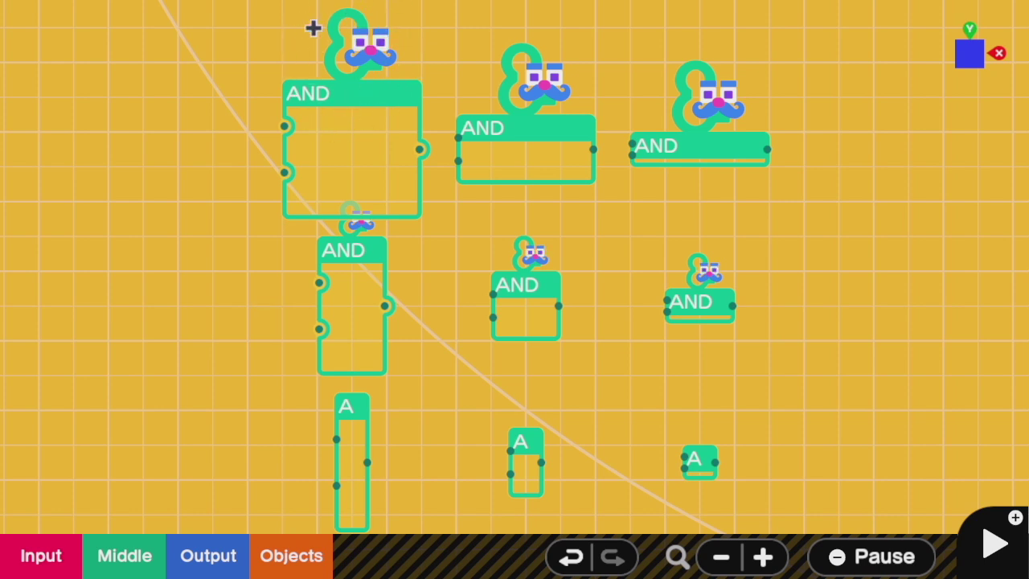
scroll(312, 28, down, 5)
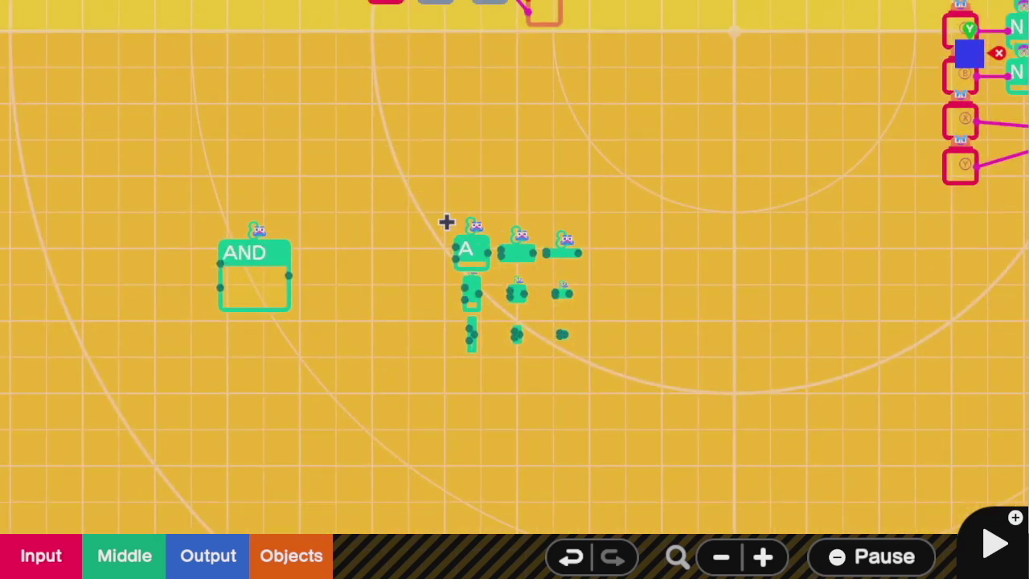
scroll(503, 258, up, 5)
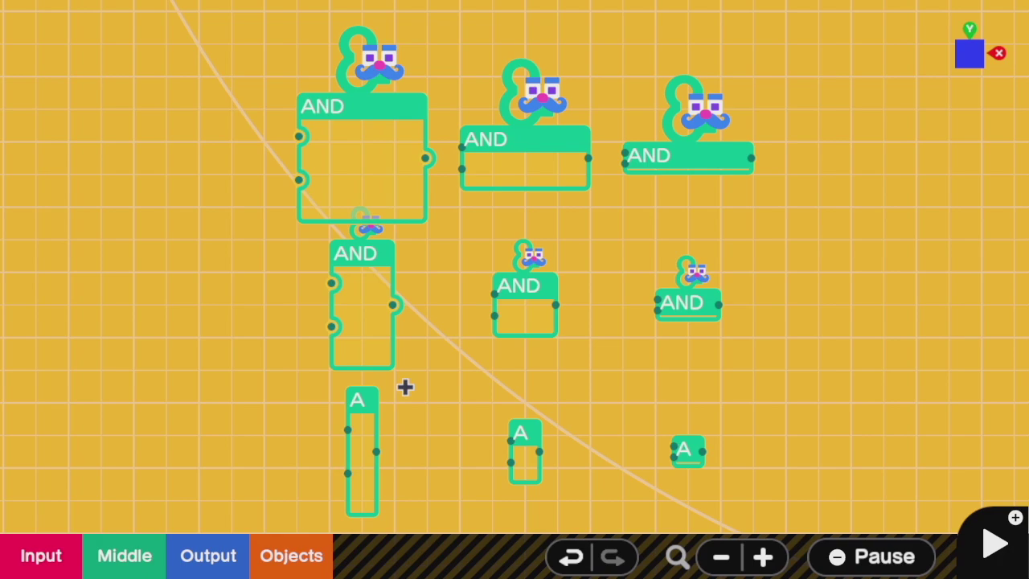
scroll(262, 496, up, 2)
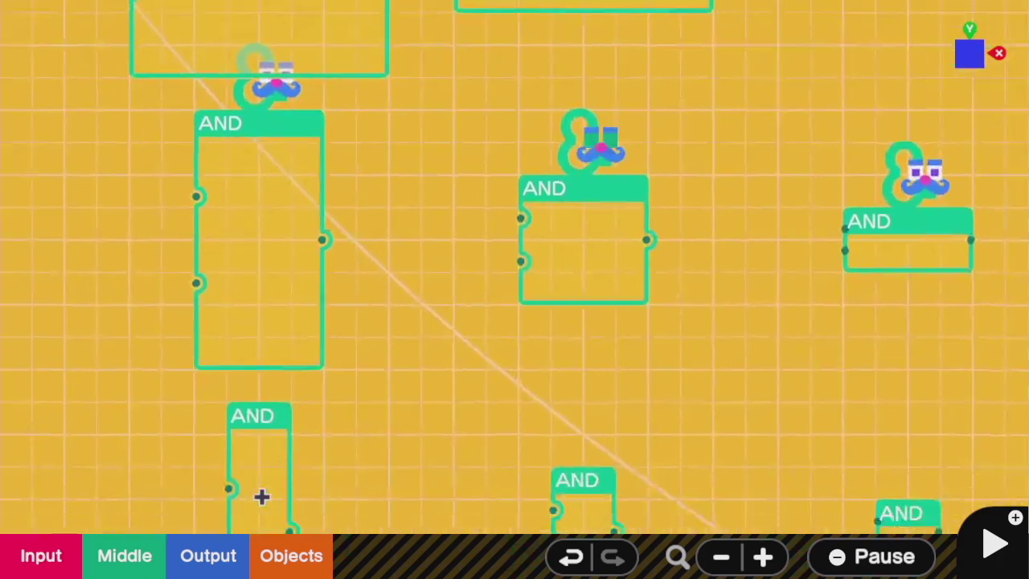
scroll(262, 496, up, 2)
scroll(262, 496, up, 2)
scroll(262, 496, up, 1)
scroll(262, 497, up, 1)
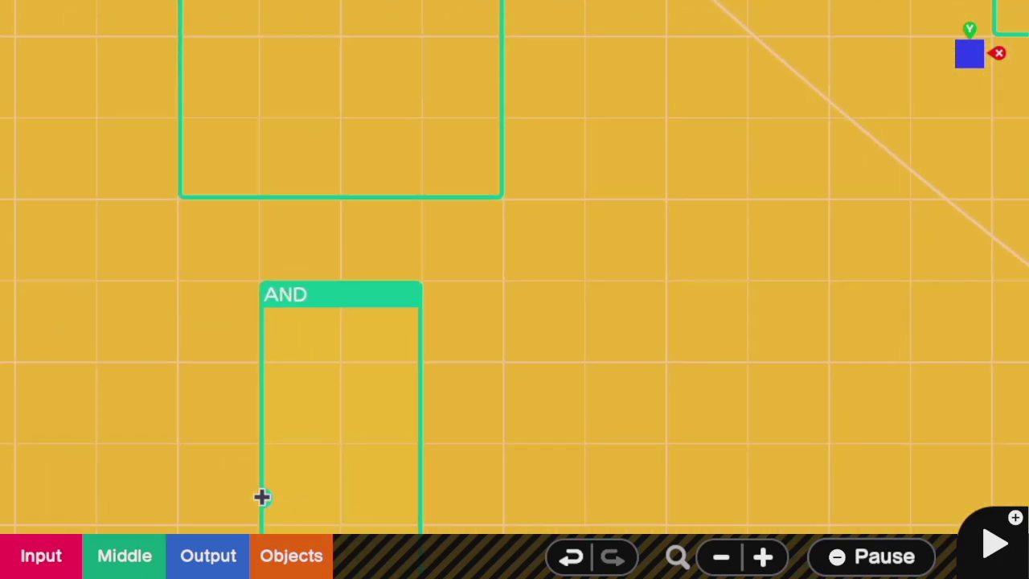
scroll(262, 496, down, 3)
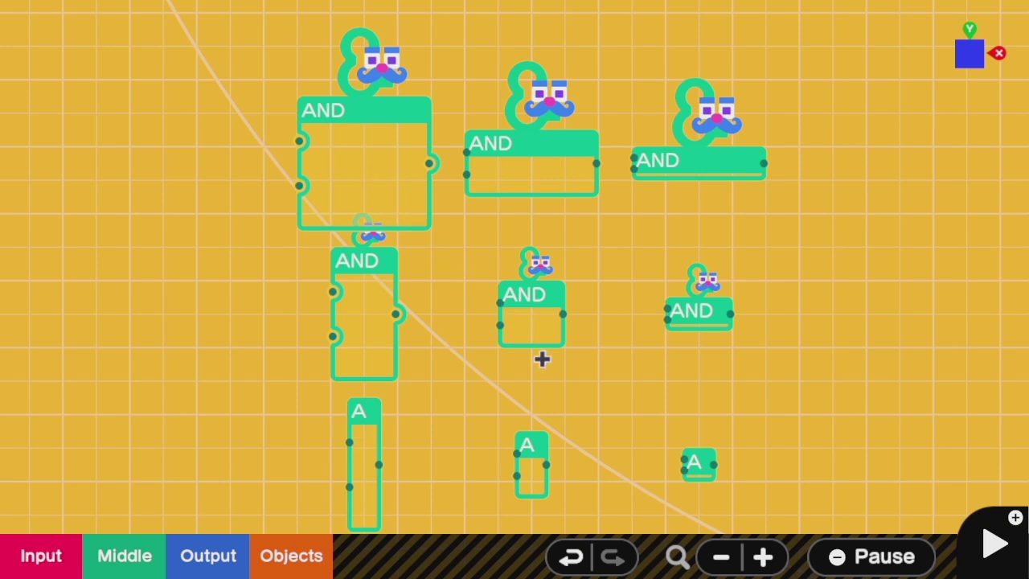
scroll(349, 191, up, 3)
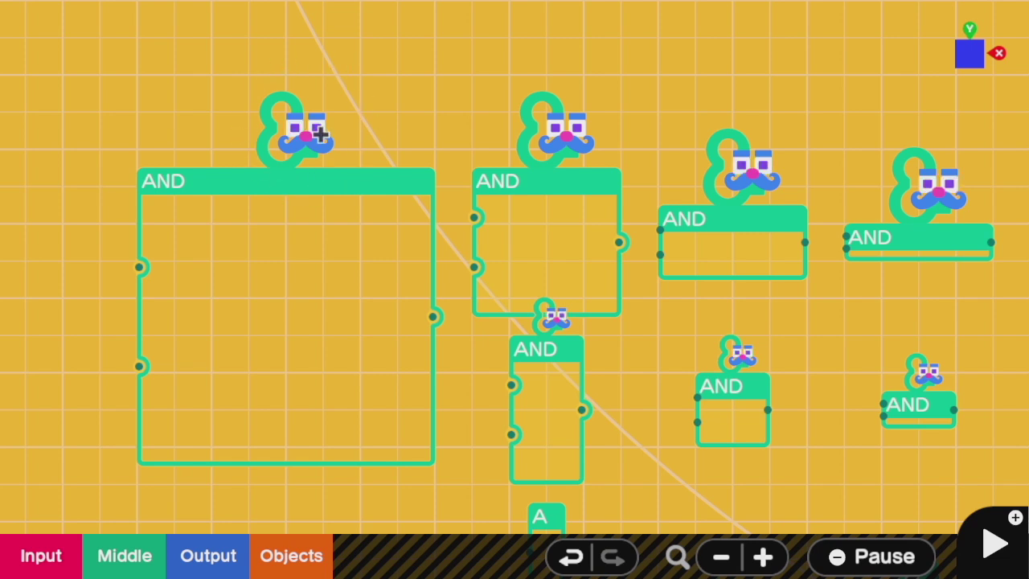
Step: Move the largest AND nodon right and back, then pan toward the Button–AND layouts
drag(294, 183, 568, 183)
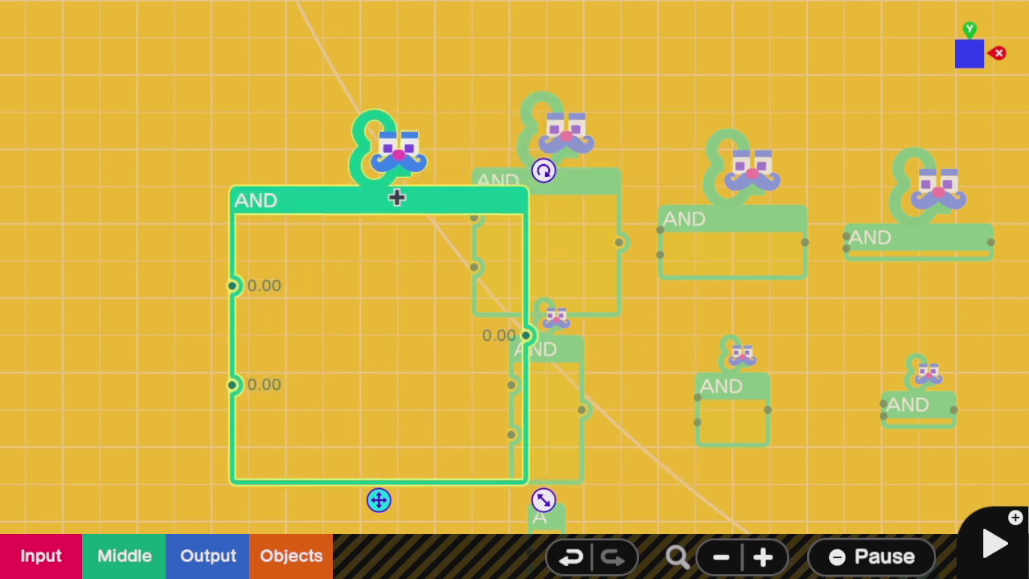
drag(568, 182, 386, 193)
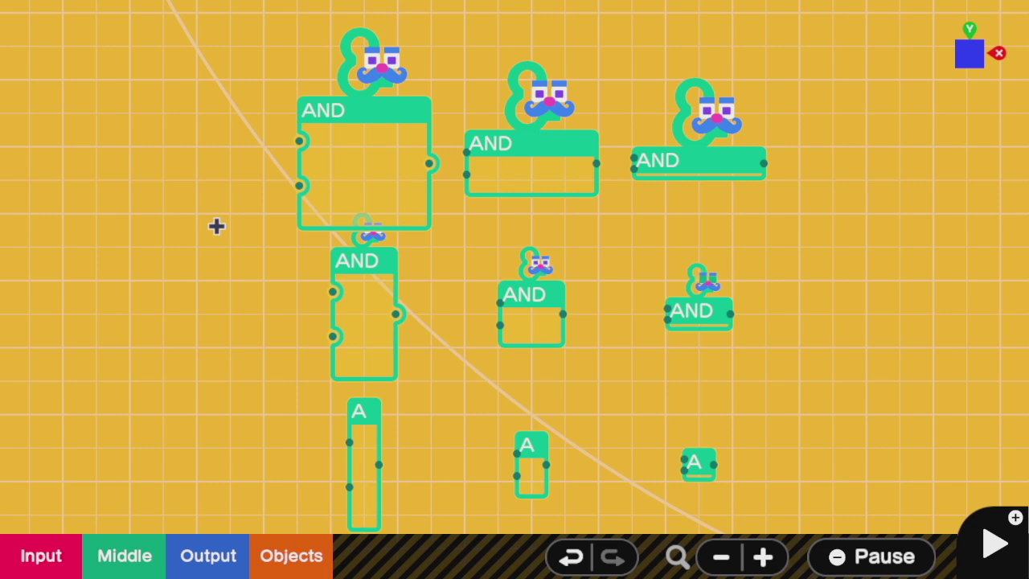
drag(216, 226, 337, 258)
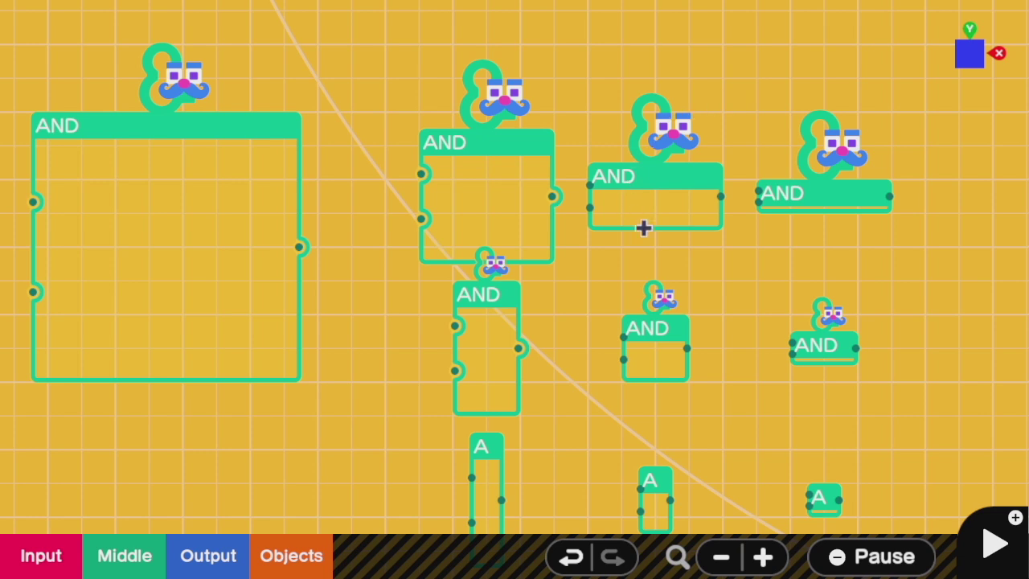
mouse_move(244, 221)
mouse_down()
mouse_move(593, 310)
mouse_move(769, 547)
mouse_move(710, 480)
mouse_move(797, 552)
mouse_move(795, 520)
mouse_move(779, 501)
mouse_up()
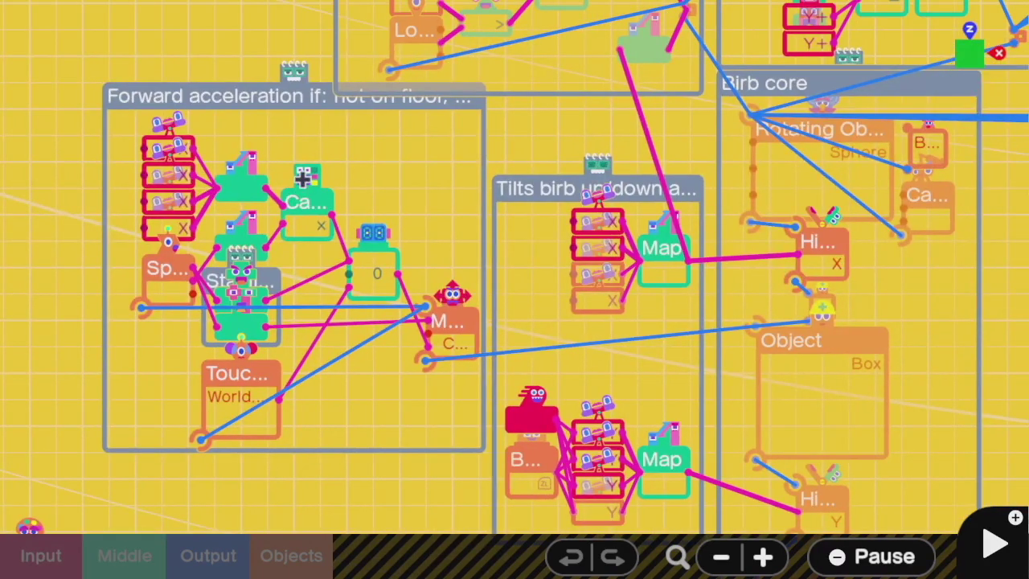
scroll(303, 177, up, 2)
scroll(302, 177, up, 2)
scroll(301, 177, up, 2)
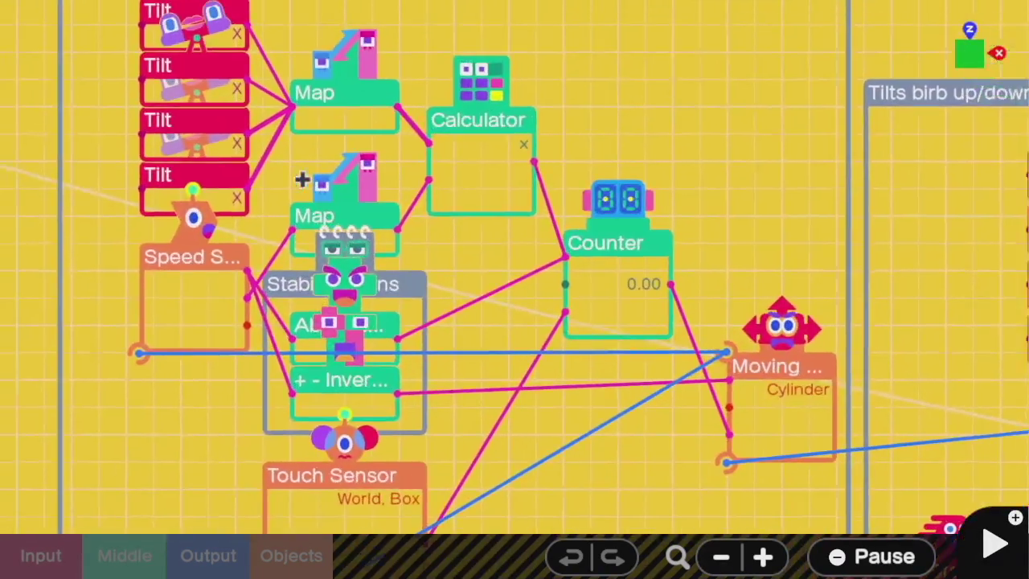
scroll(330, 166, up, 1)
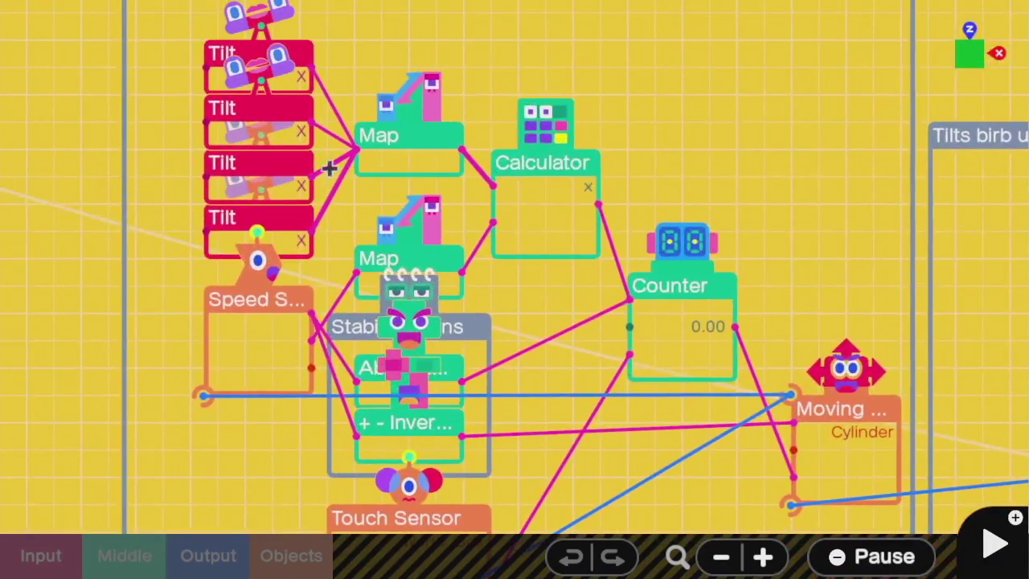
Step: Select and then deselect a Map nodon in the forward-acceleration group
click(385, 136)
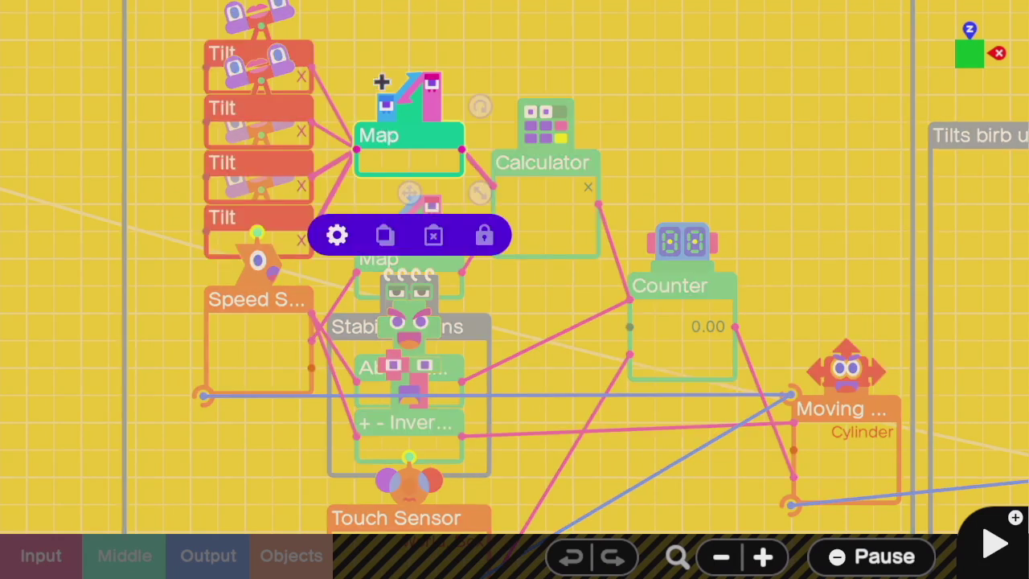
click(362, 49)
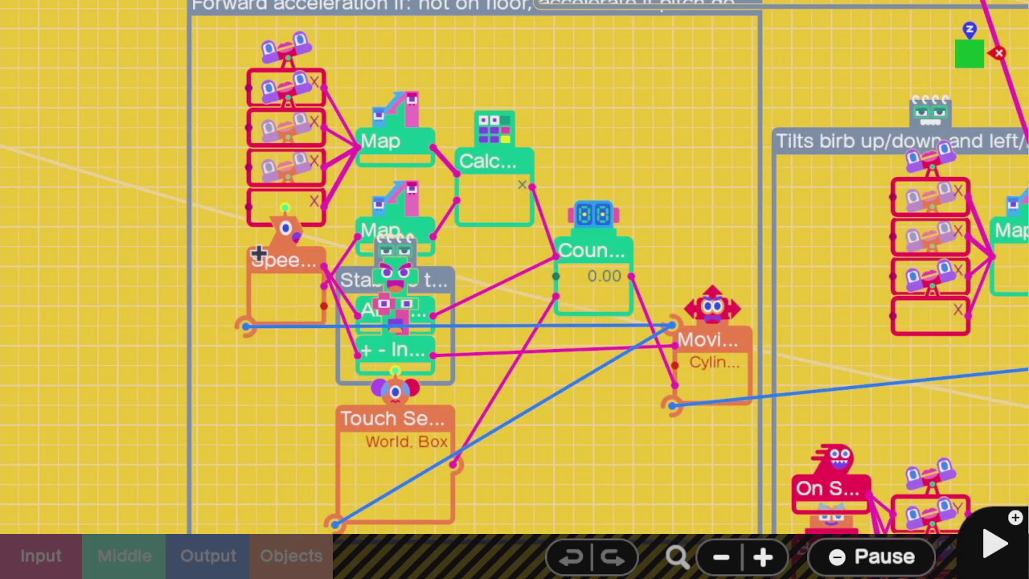
scroll(408, 360, down, 2)
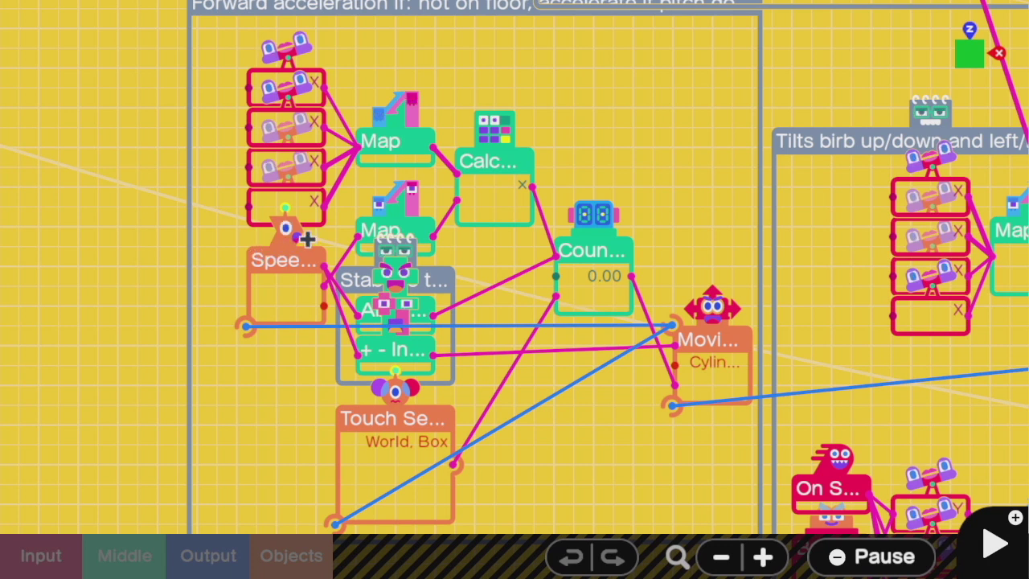
scroll(307, 238, up, 1)
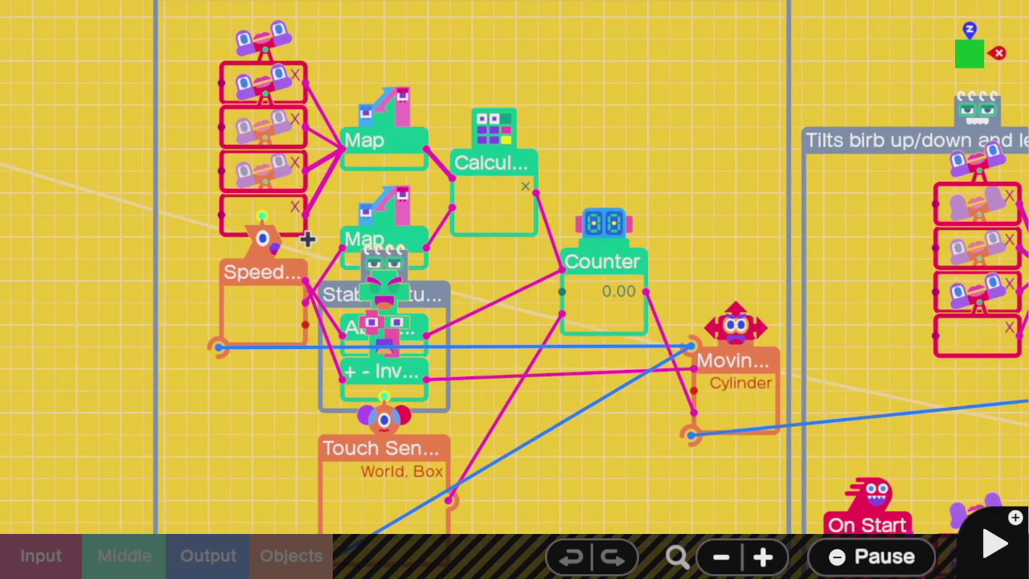